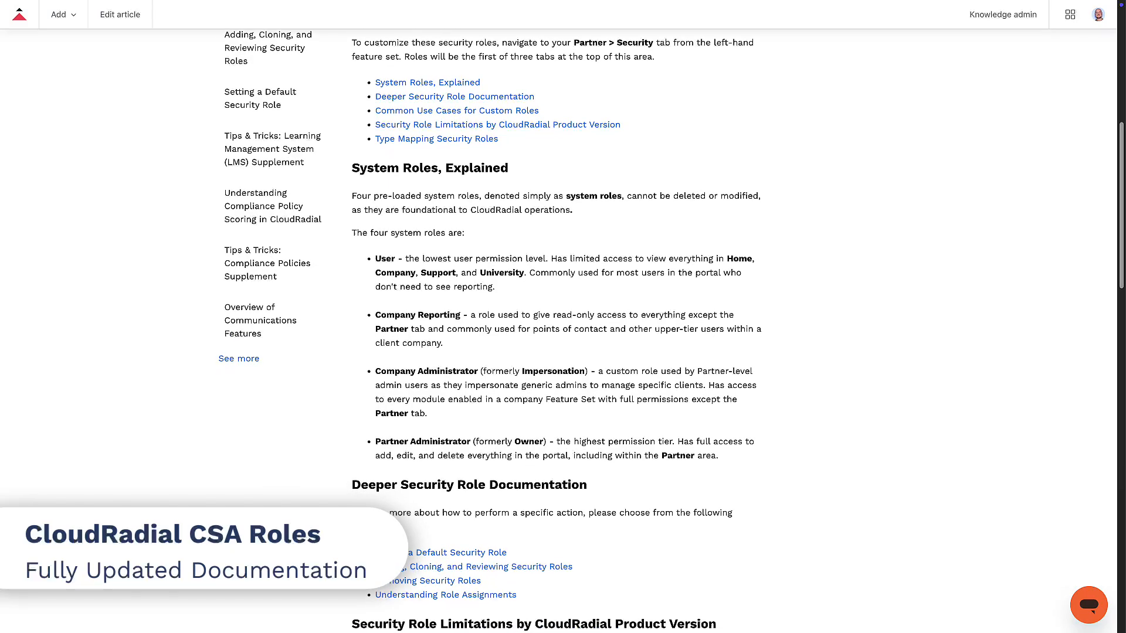
# Read the security roles article from the system role explanations through the role limits by product version.
pyautogui.scroll(-1, 557, 328)
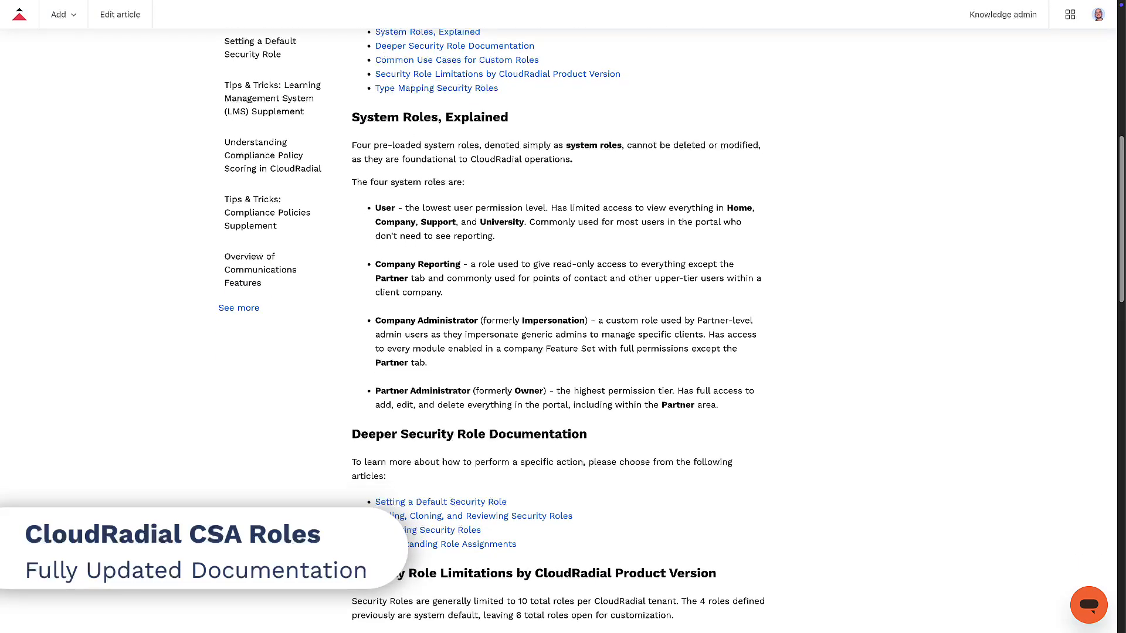
pyautogui.scroll(-1, 557, 328)
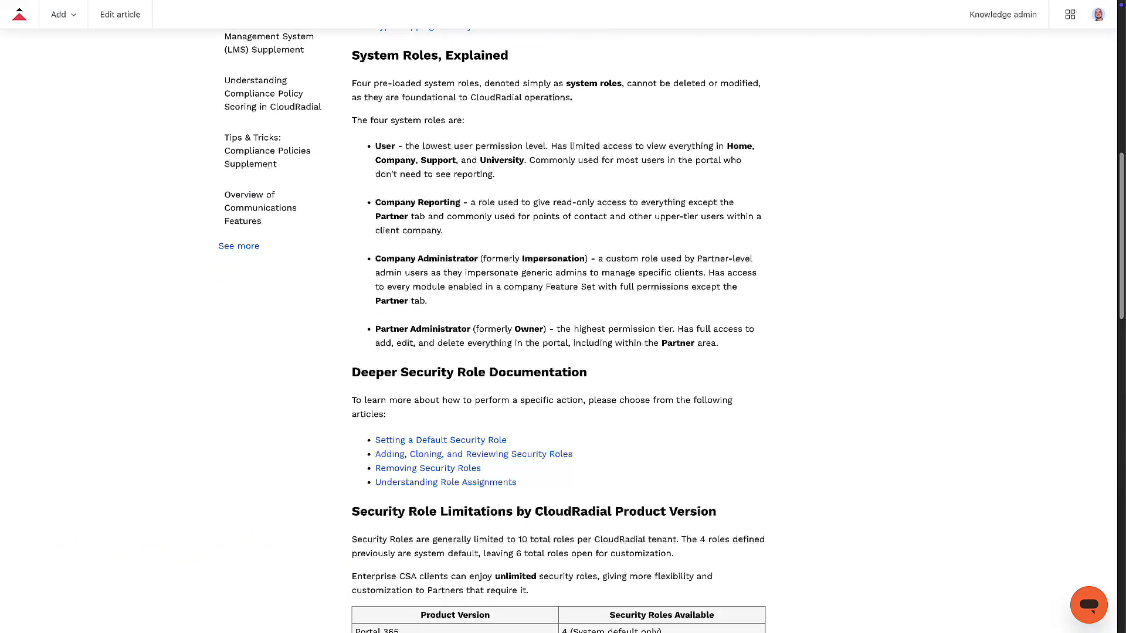
pyautogui.scroll(-1, 557, 328)
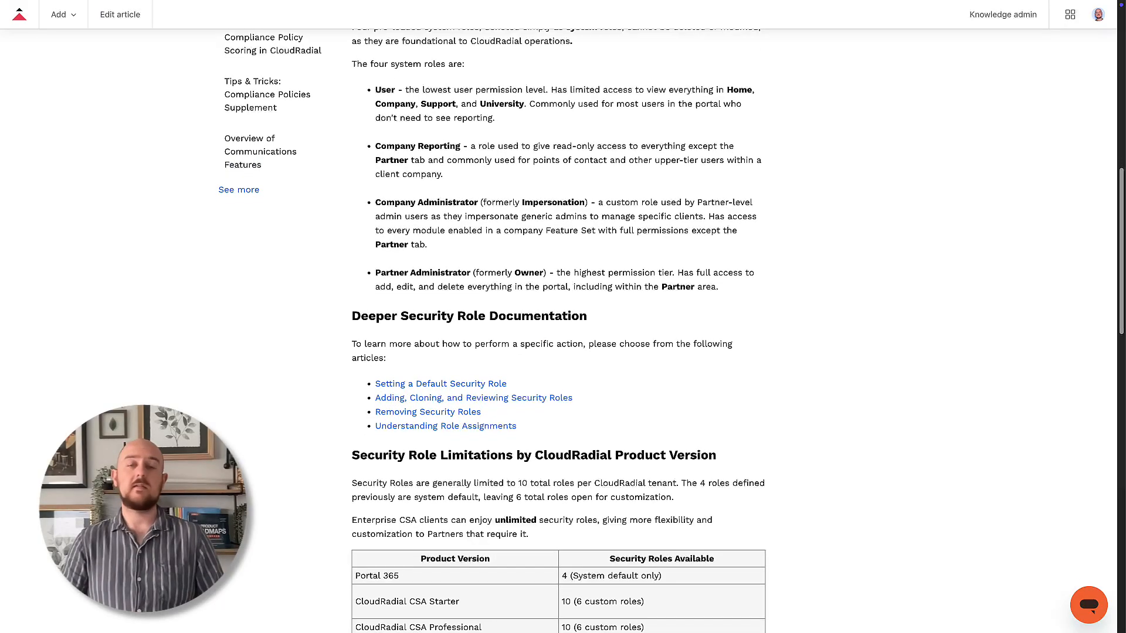
pyautogui.scroll(-1, 557, 328)
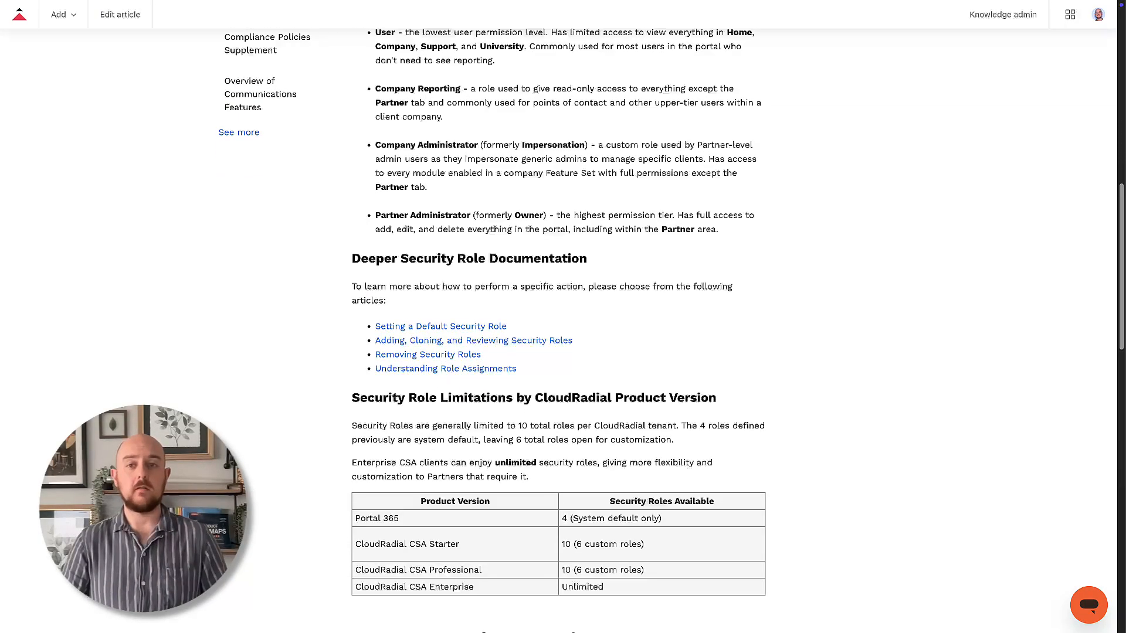
pyautogui.scroll(-1, 557, 328)
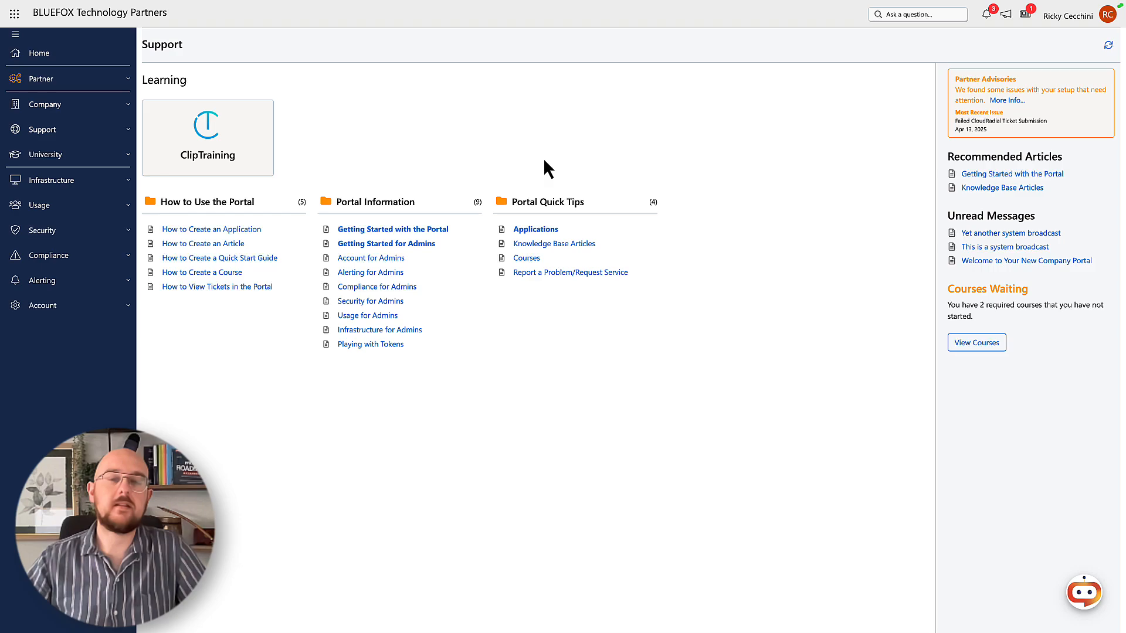
# Open the roles list in the Partner security area, view the blank Add Role form and close it without creating a role.
pyautogui.click(127, 81)
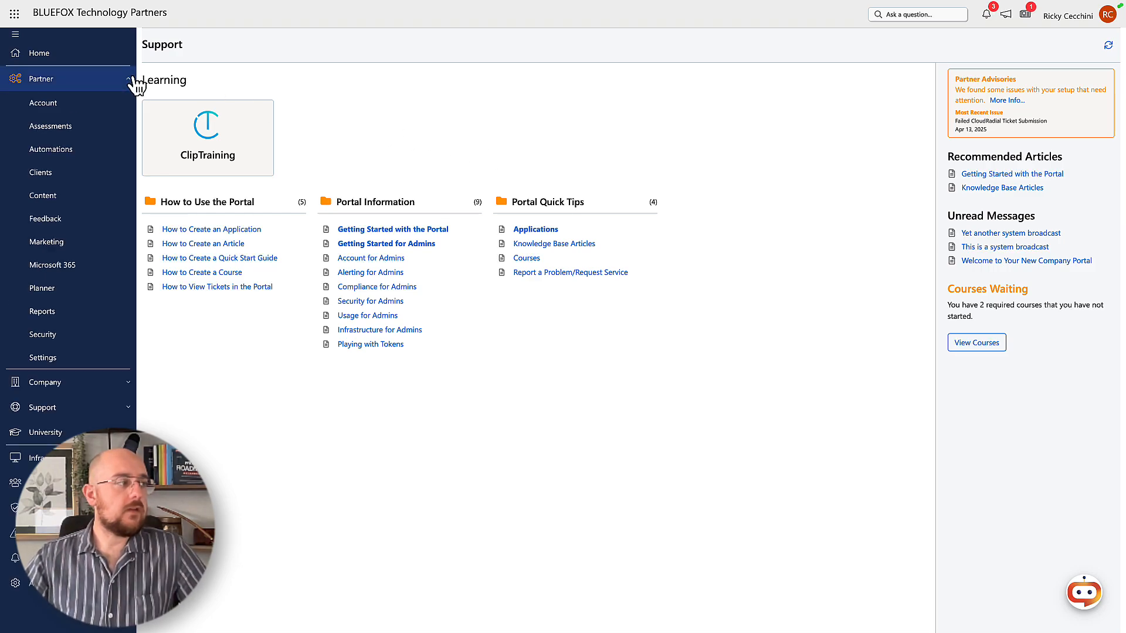
pyautogui.click(101, 338)
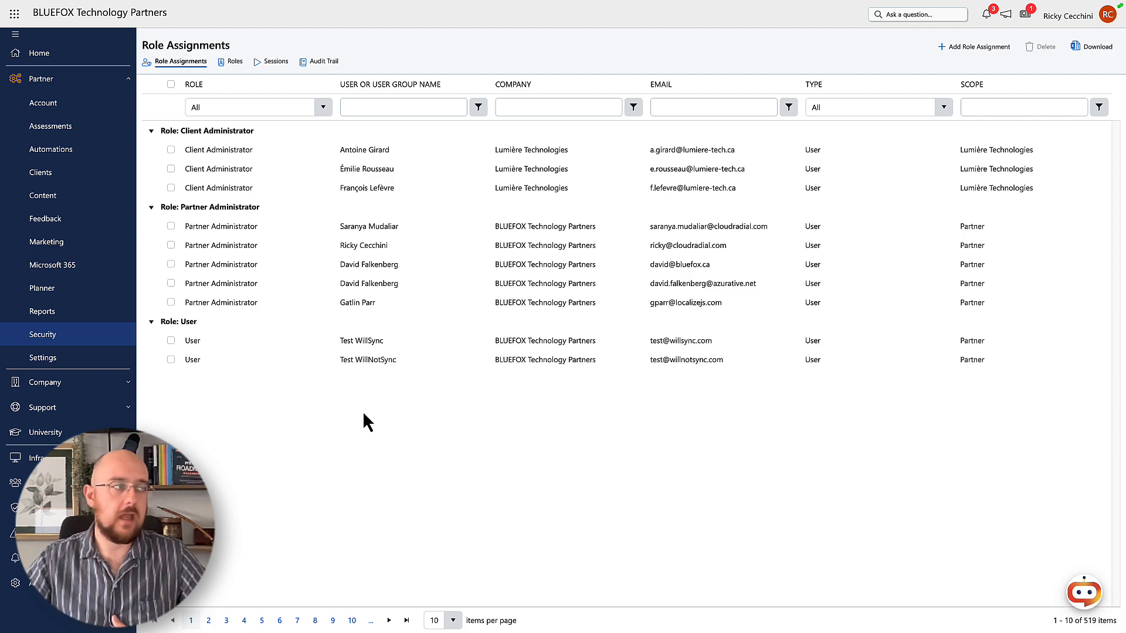
pyautogui.click(234, 62)
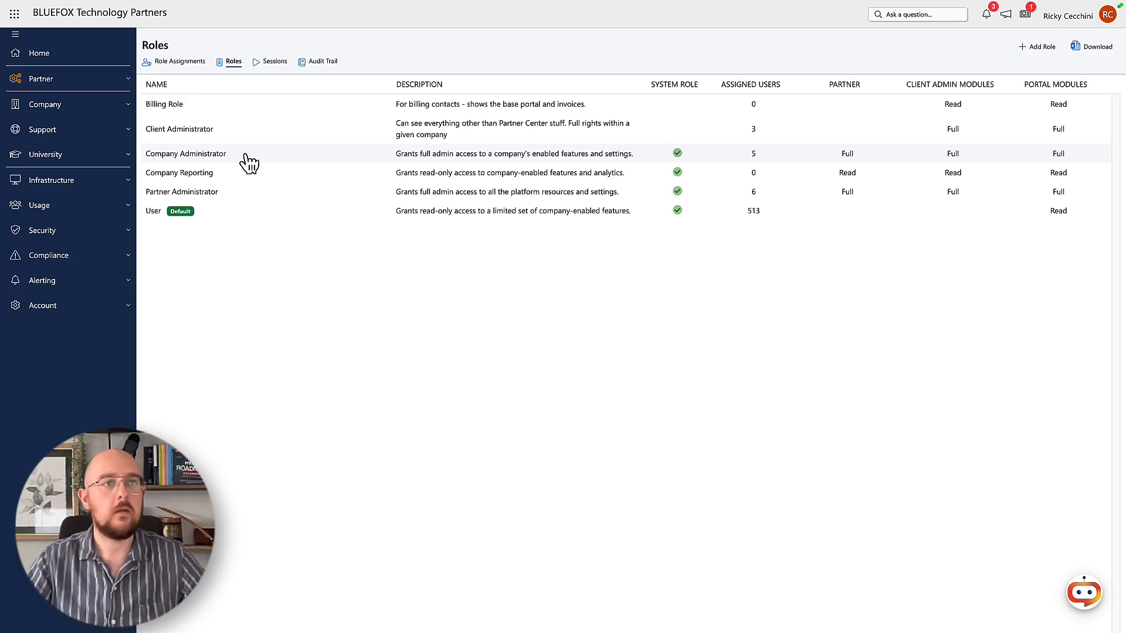
pyautogui.click(1044, 51)
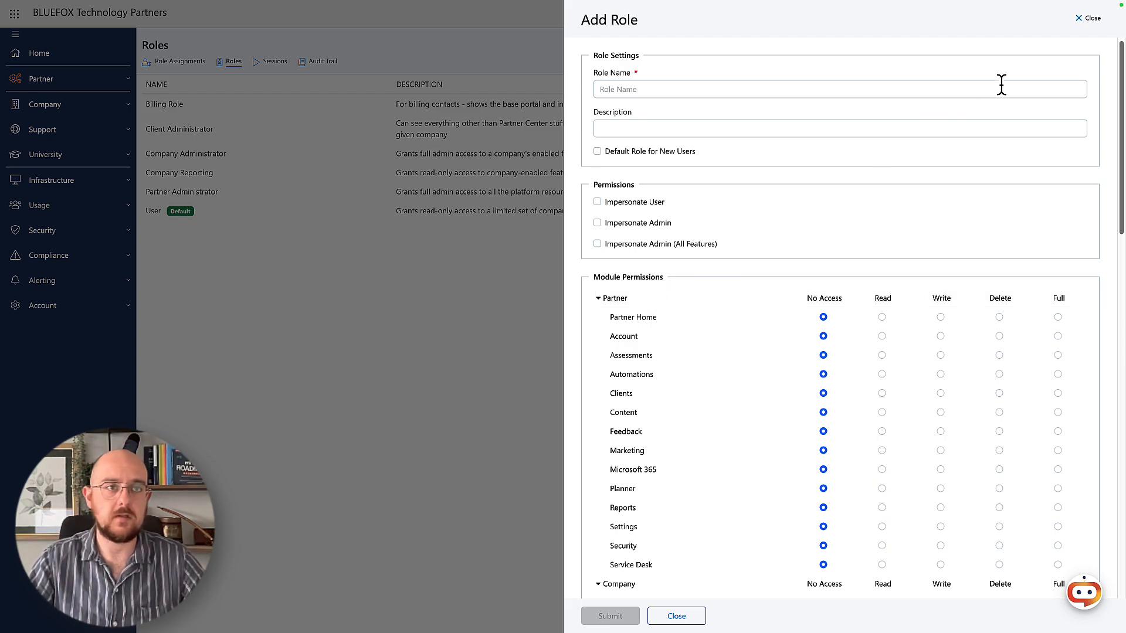
pyautogui.click(1091, 18)
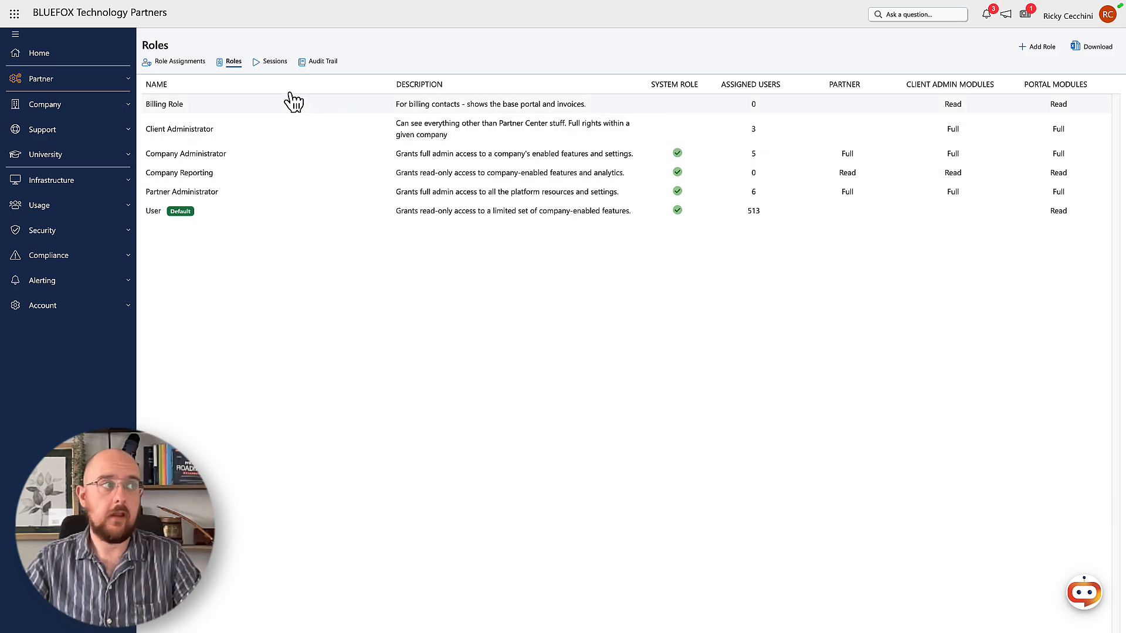
# Start a new role assignment from the partner's role assignments and view the available scope types.
pyautogui.click(179, 62)
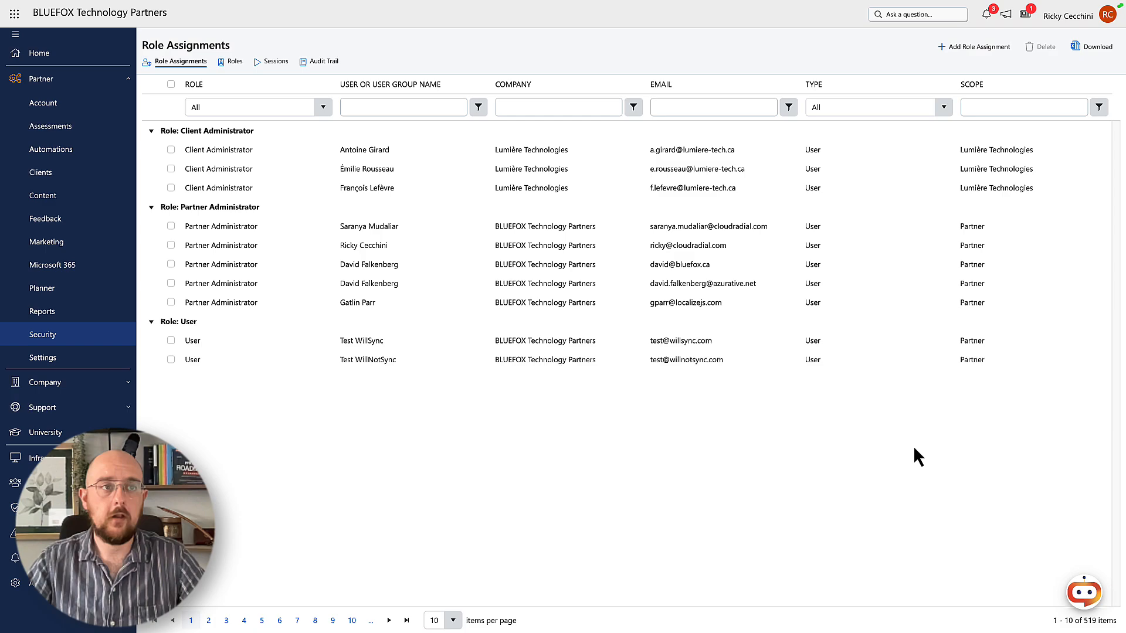
pyautogui.click(988, 48)
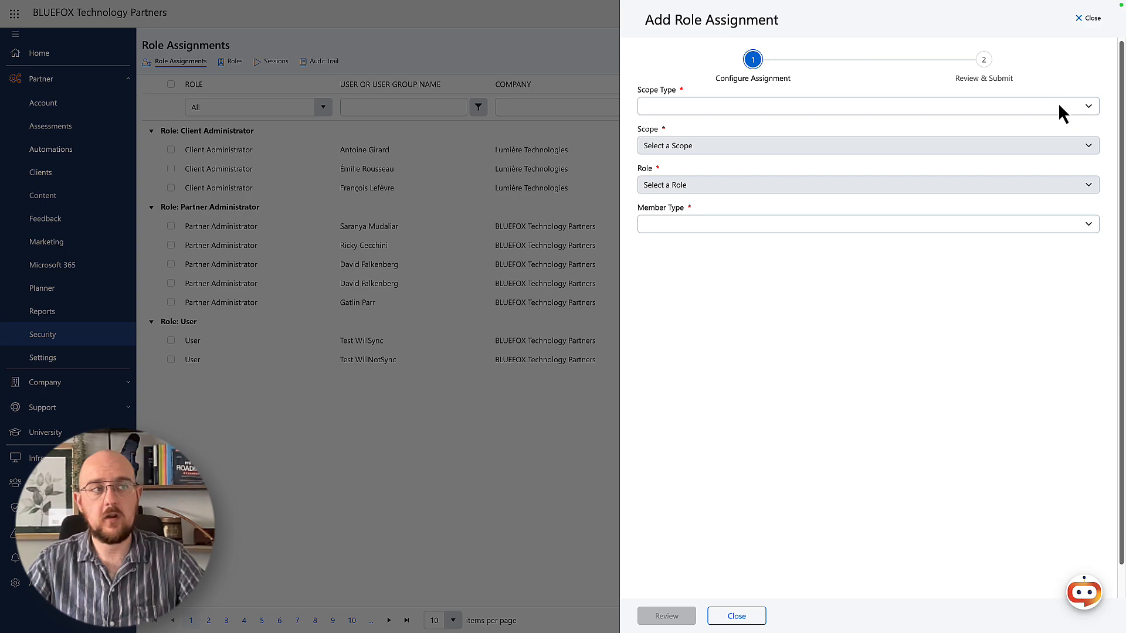
pyautogui.click(1060, 110)
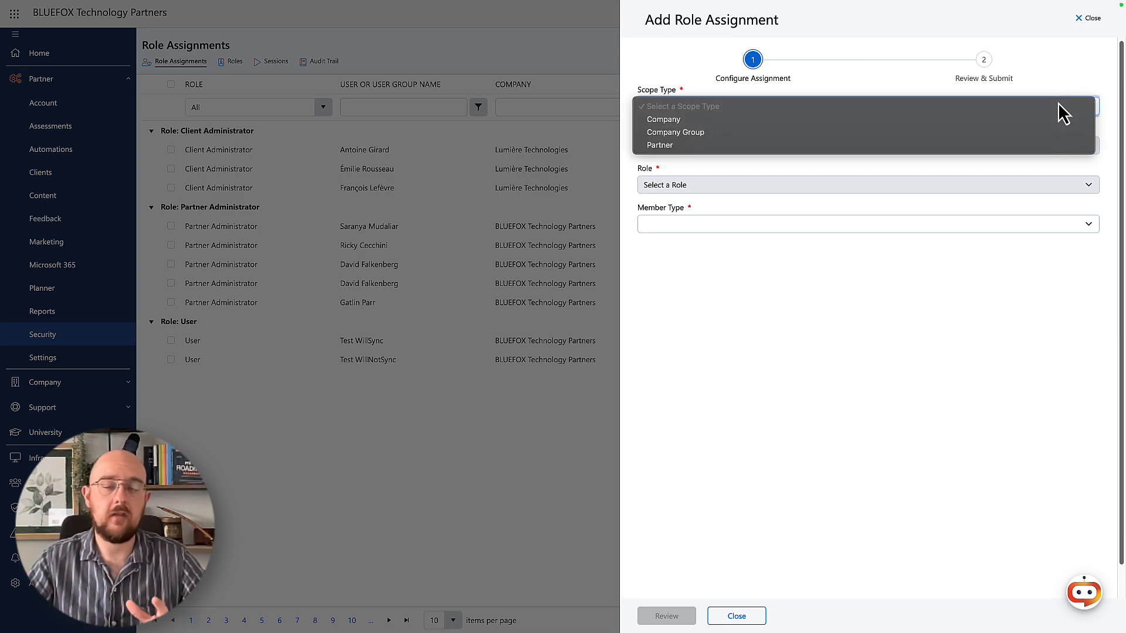
pyautogui.click(1054, 144)
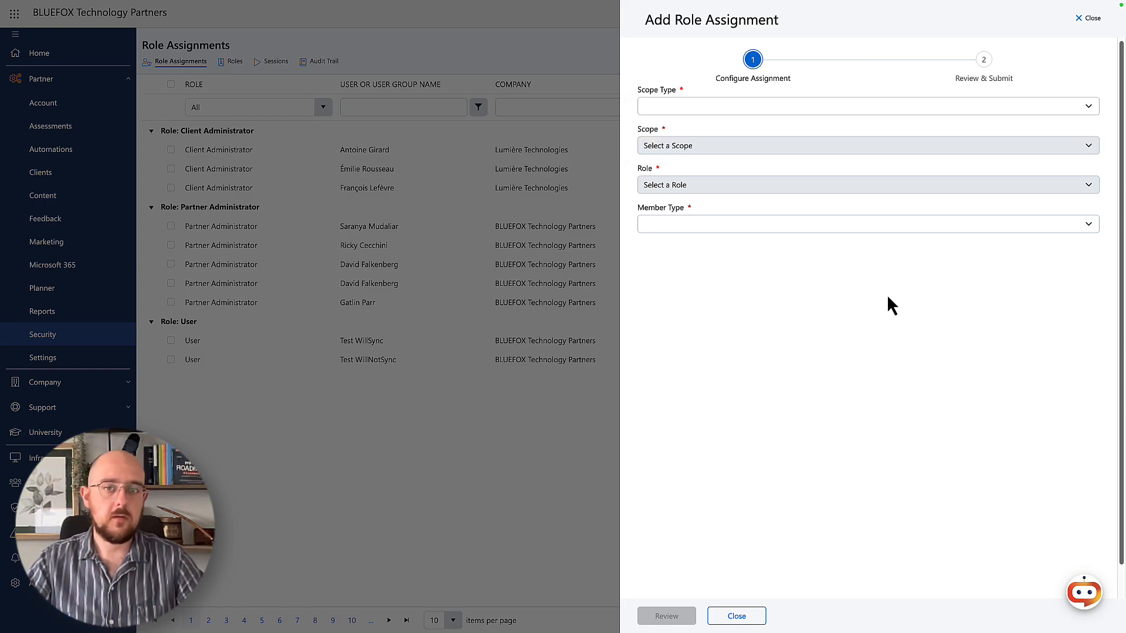
# Configure the assignment with scope type Company, scope Horizon Global Solutions and role Billing Role.
pyautogui.click(748, 107)
pyautogui.click(750, 120)
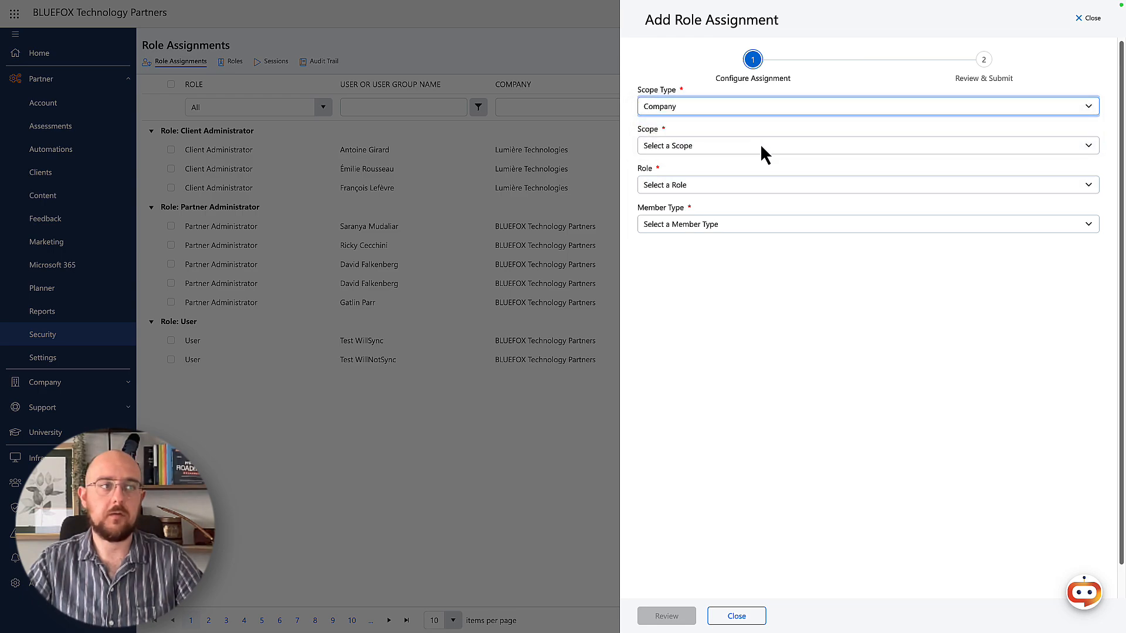
pyautogui.click(761, 147)
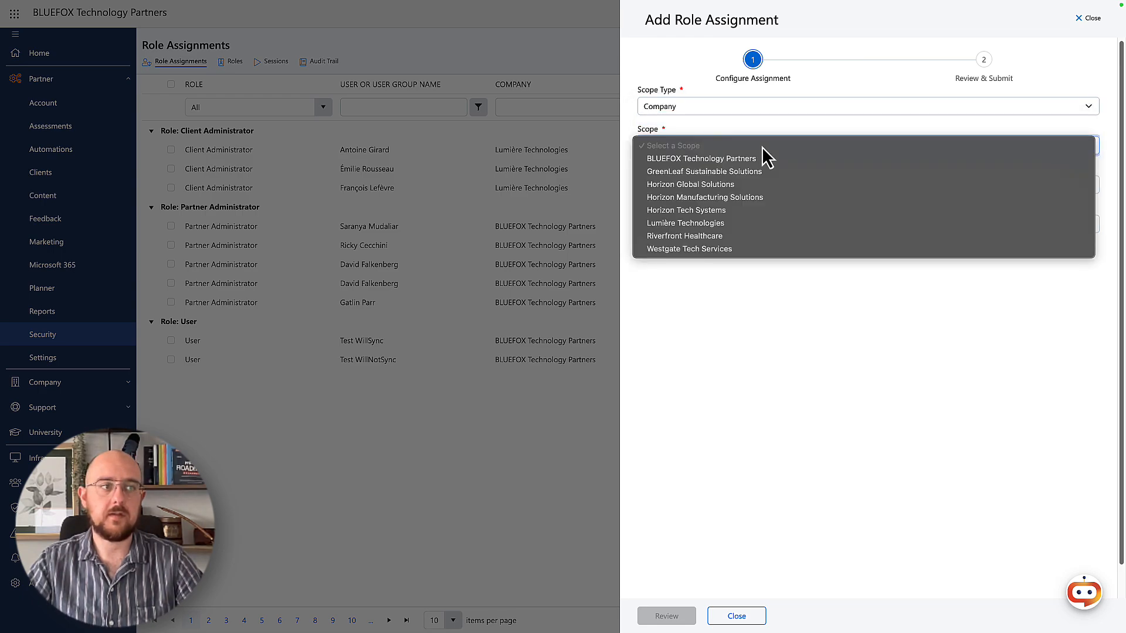
pyautogui.click(765, 184)
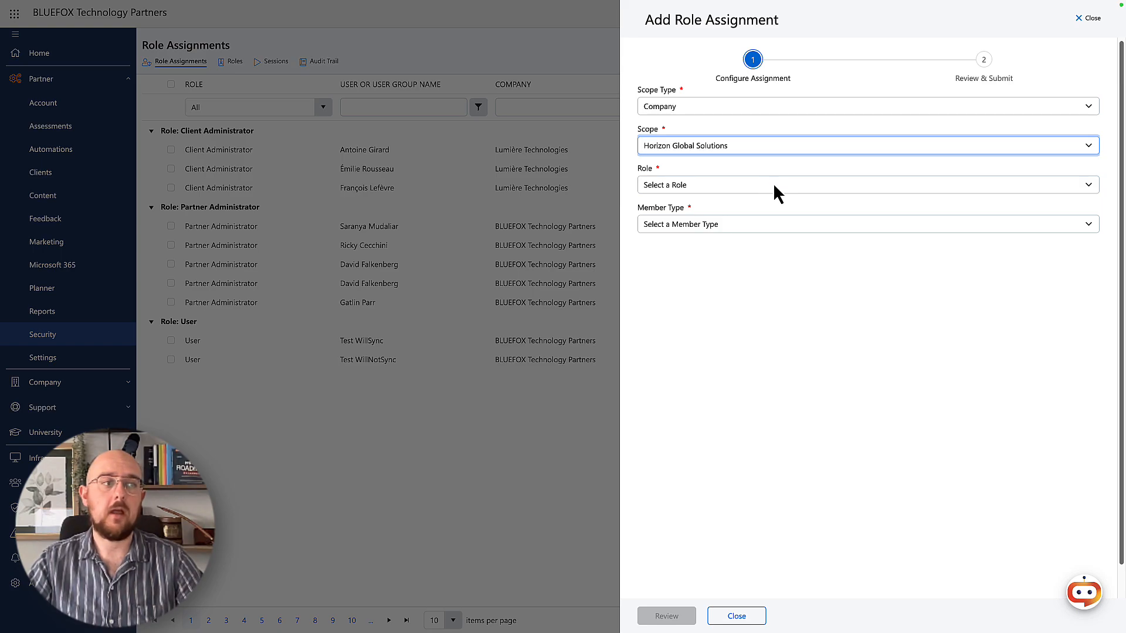
pyautogui.click(775, 191)
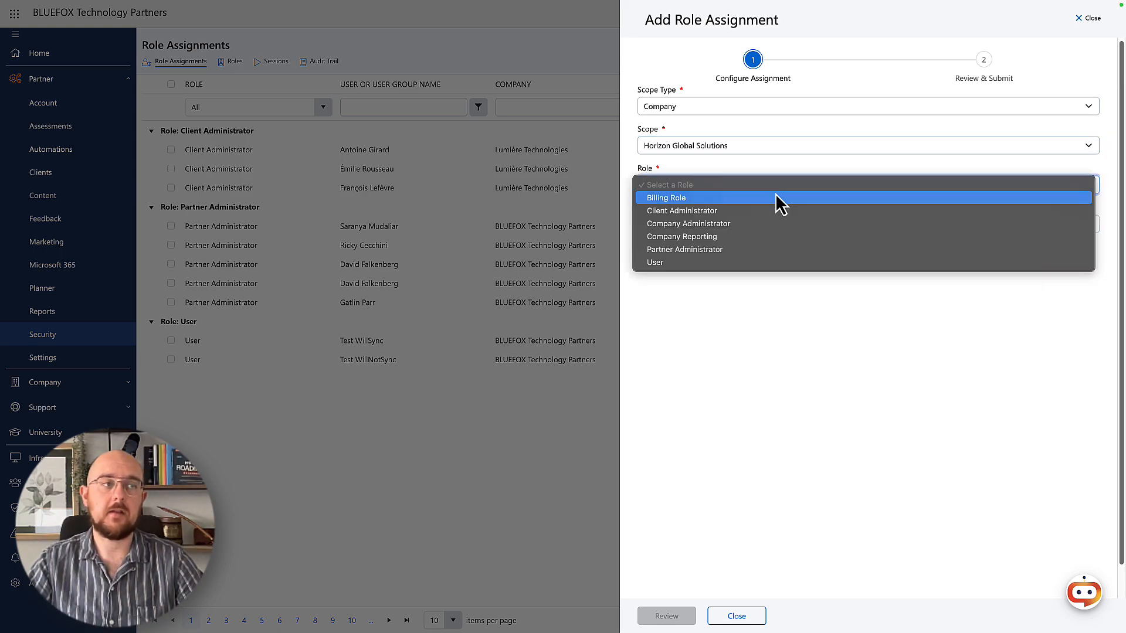
pyautogui.click(780, 200)
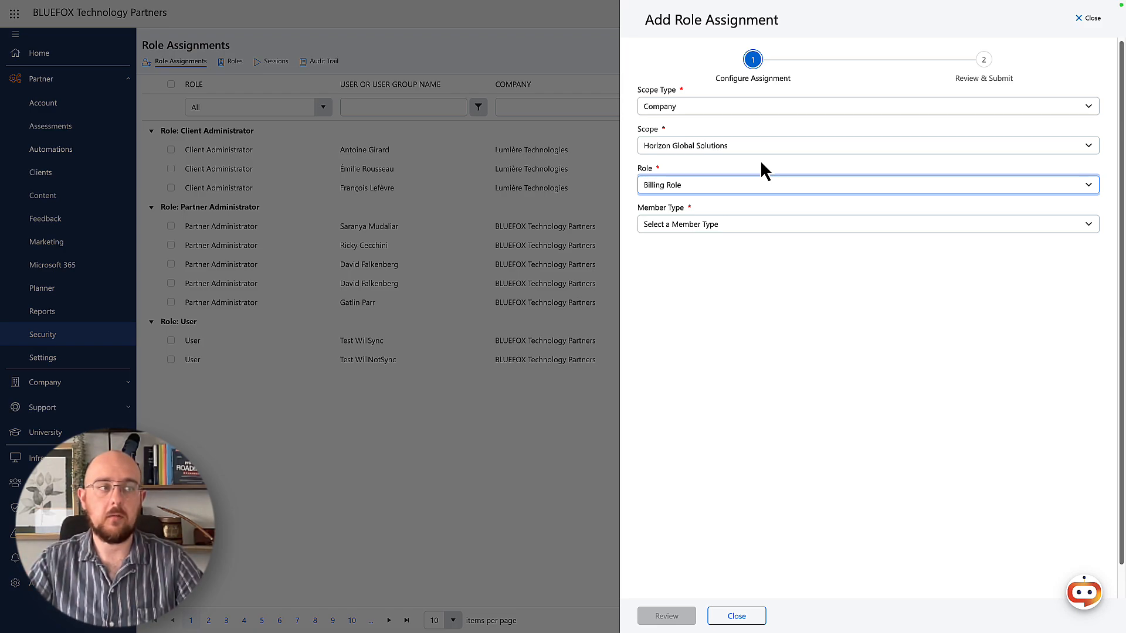
# Choose User members sorted by company descending, select two Horizon Global Solutions users and one BLUEFOX Technology Partners user, and discard the assignment.
pyautogui.click(774, 227)
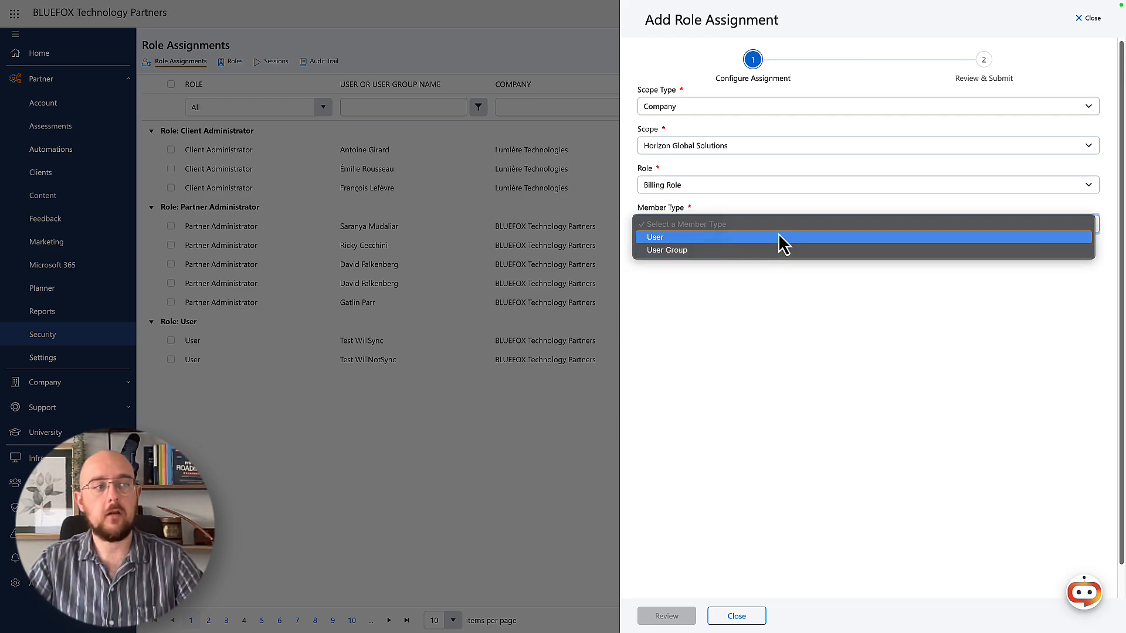
pyautogui.click(778, 240)
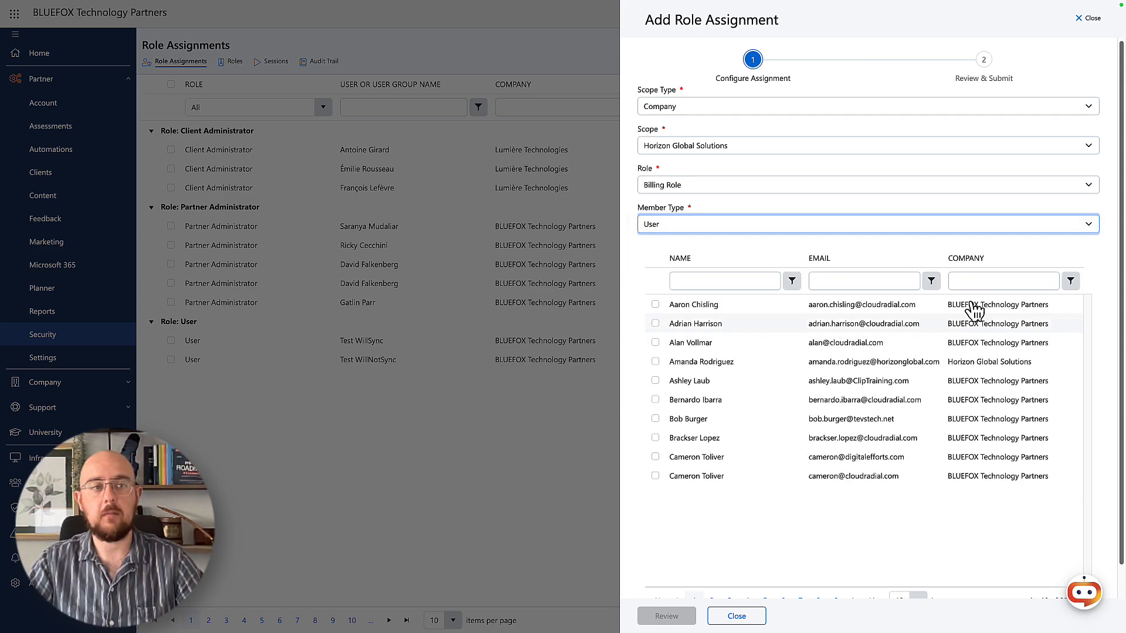
pyautogui.click(967, 259)
pyautogui.click(967, 259)
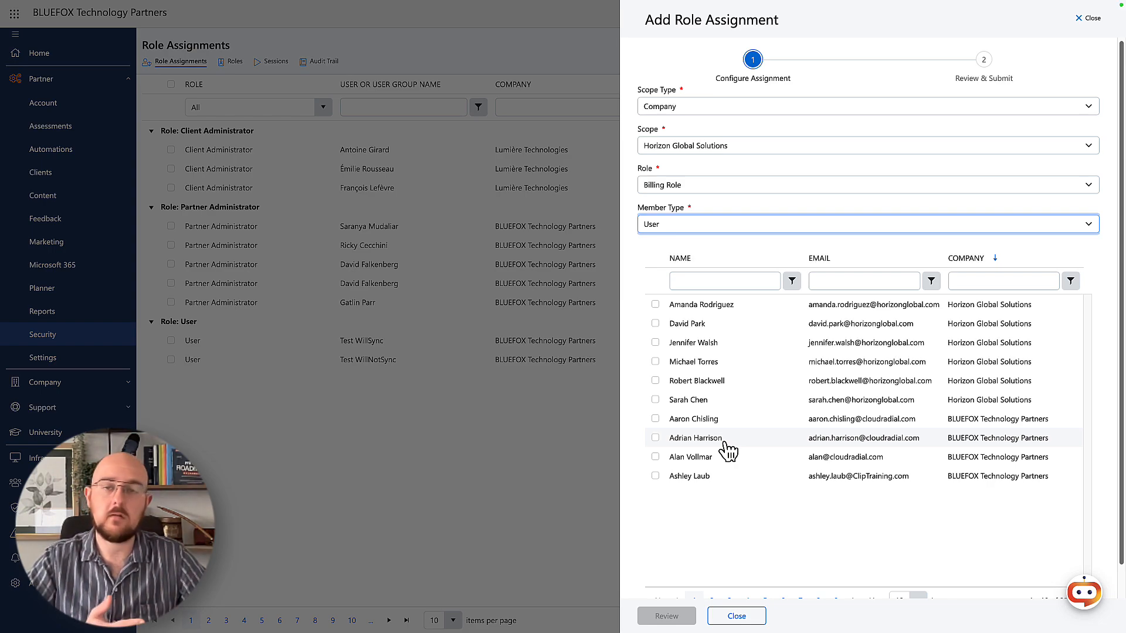
pyautogui.click(656, 361)
pyautogui.click(655, 343)
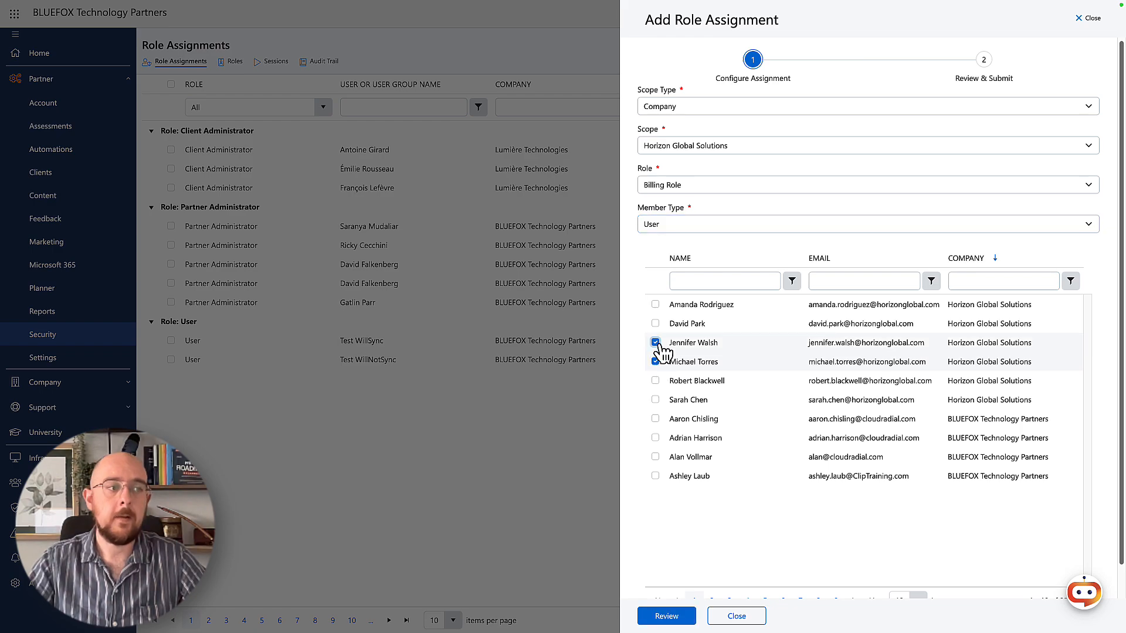
pyautogui.click(656, 457)
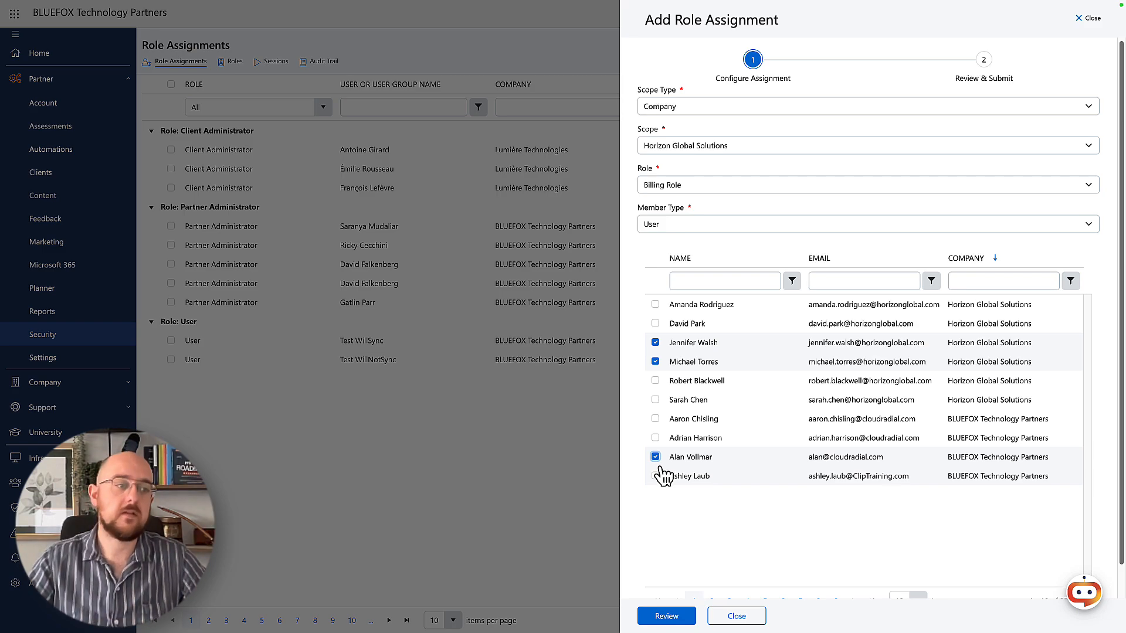
pyautogui.click(753, 615)
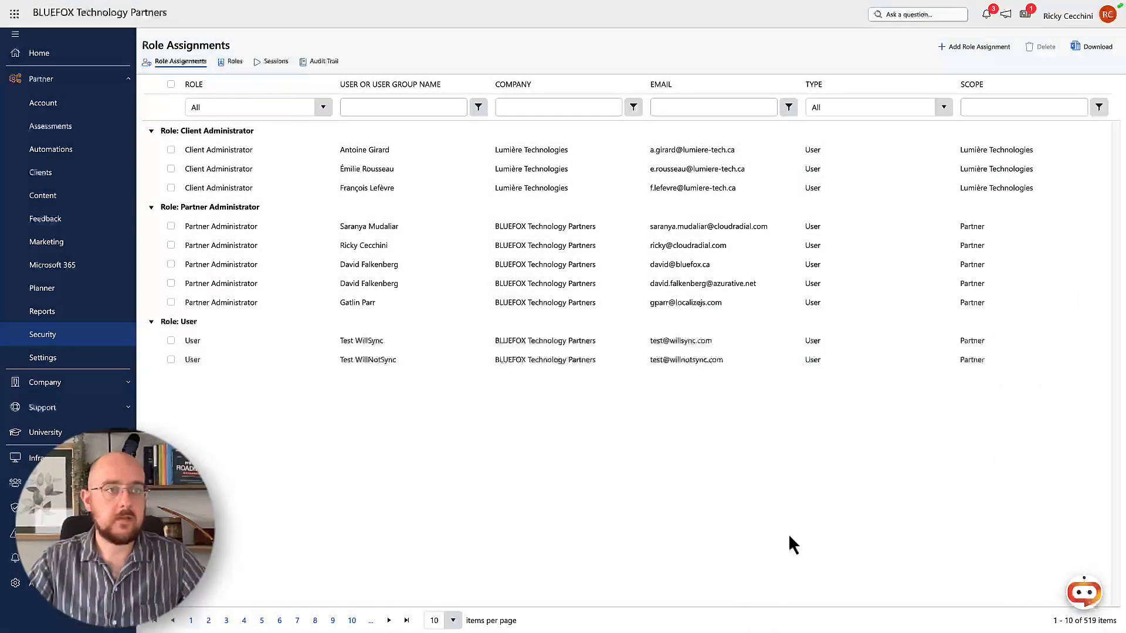
# Start another role assignment with scope type Partner, role Company Administrator and member type User.
pyautogui.click(975, 46)
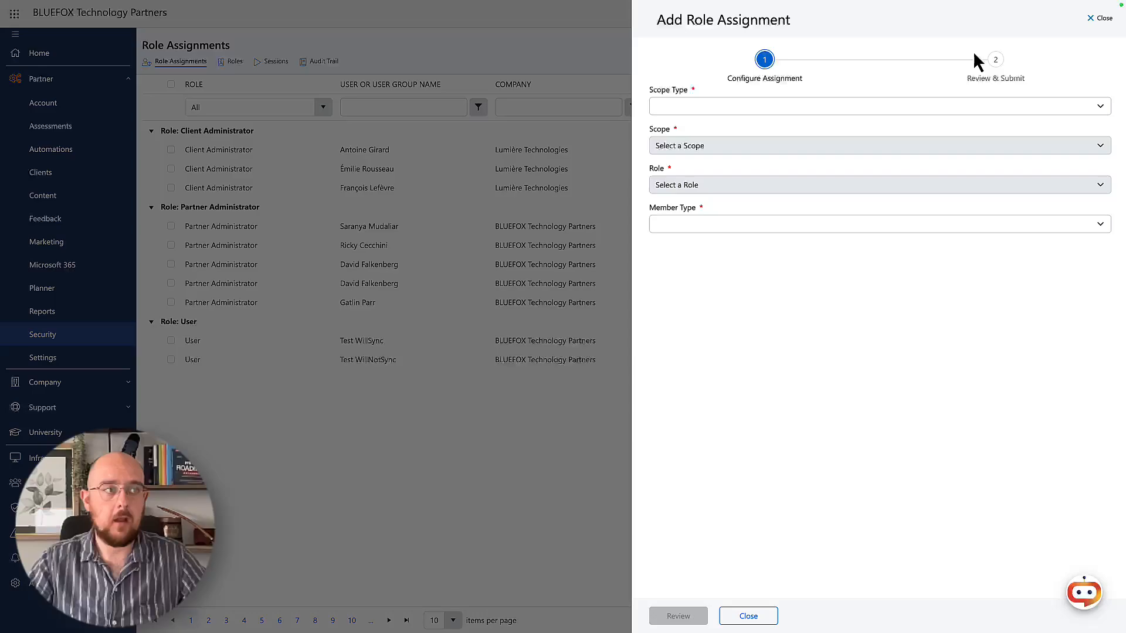
pyautogui.click(878, 104)
pyautogui.click(882, 145)
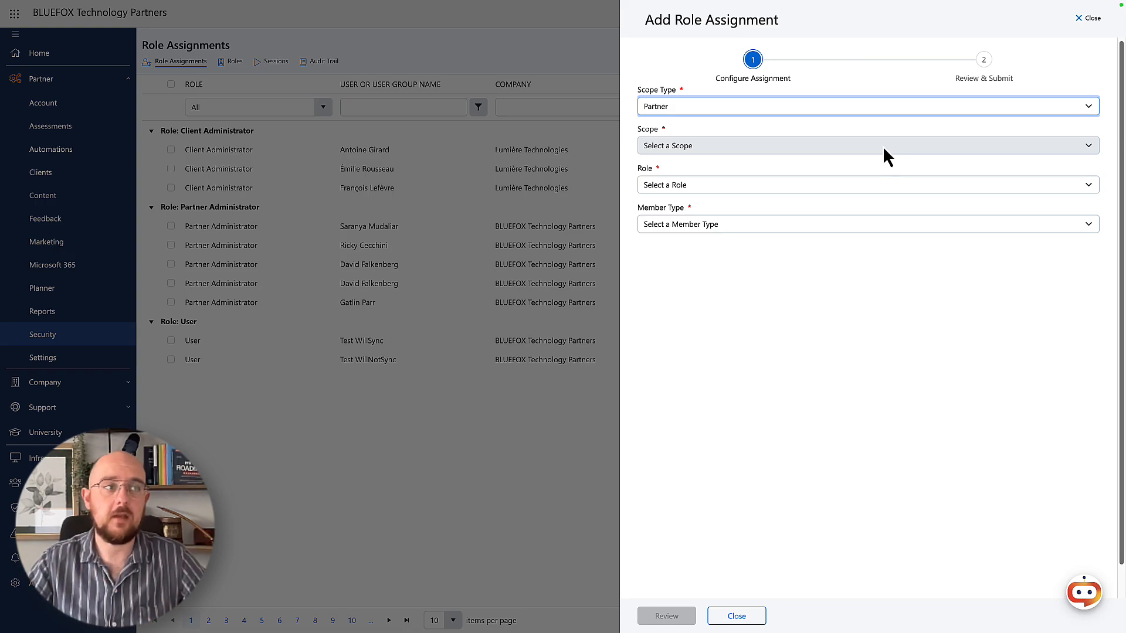
pyautogui.click(918, 186)
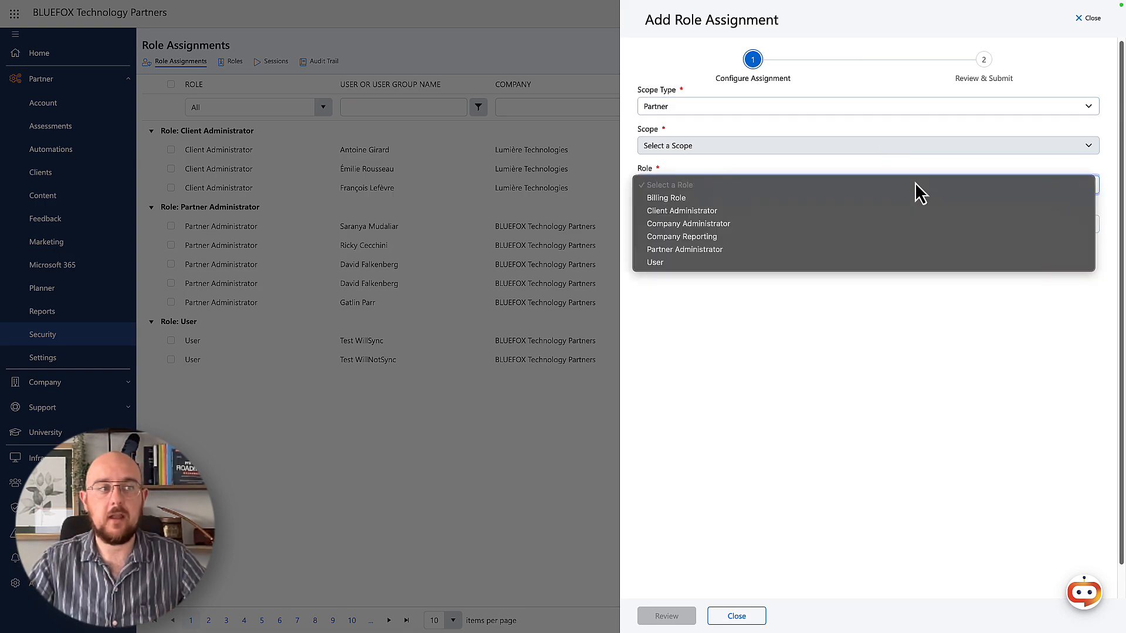
pyautogui.click(909, 234)
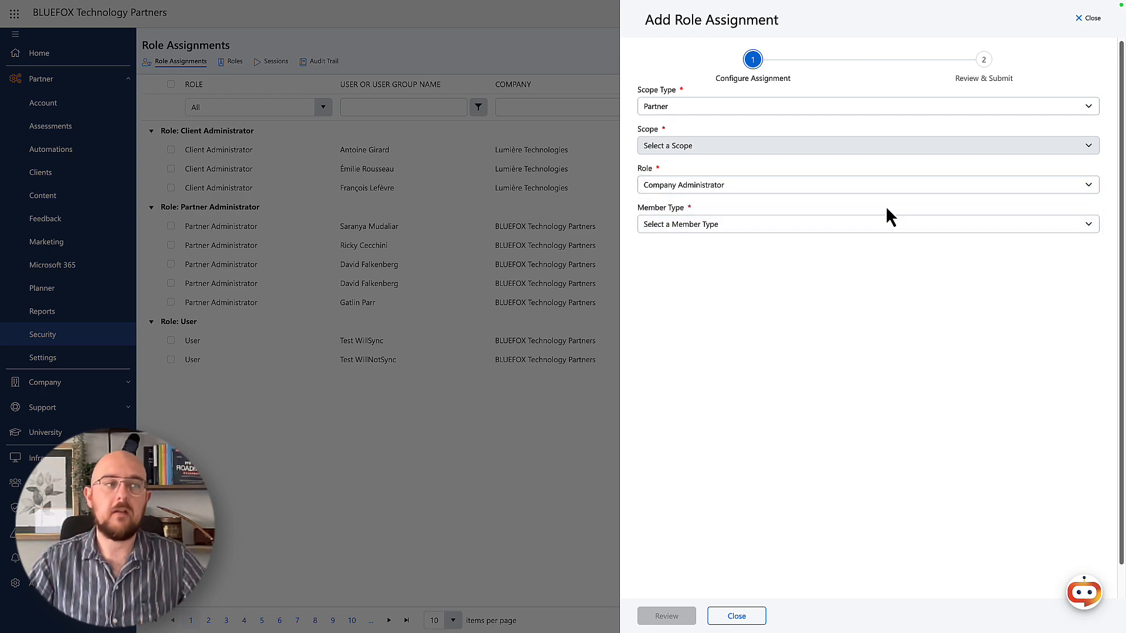
pyautogui.click(882, 222)
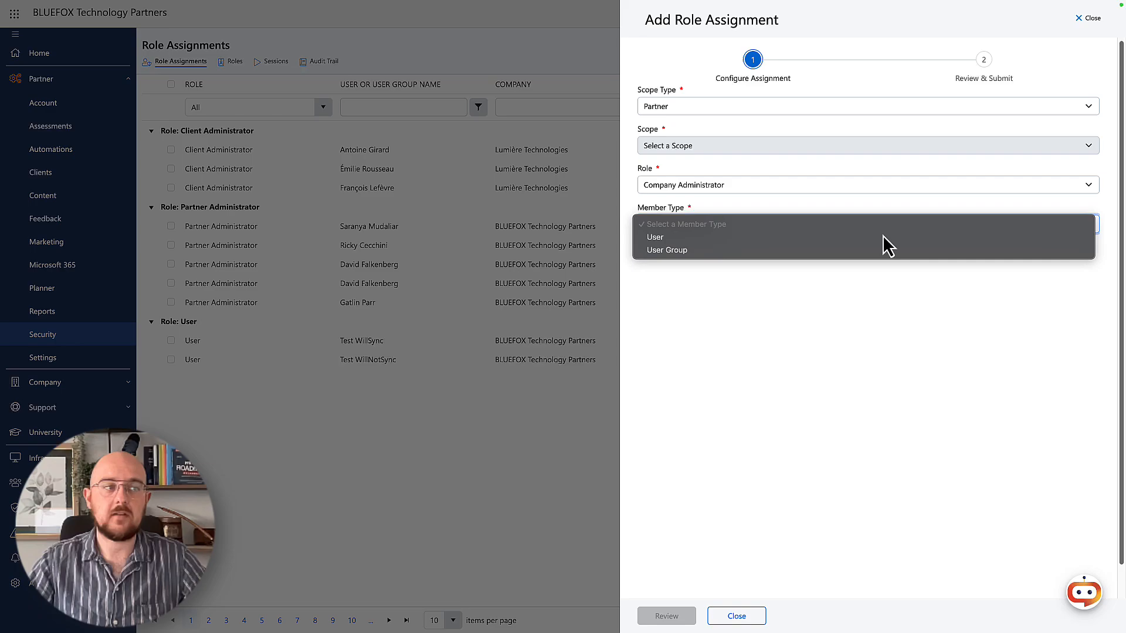
pyautogui.click(883, 237)
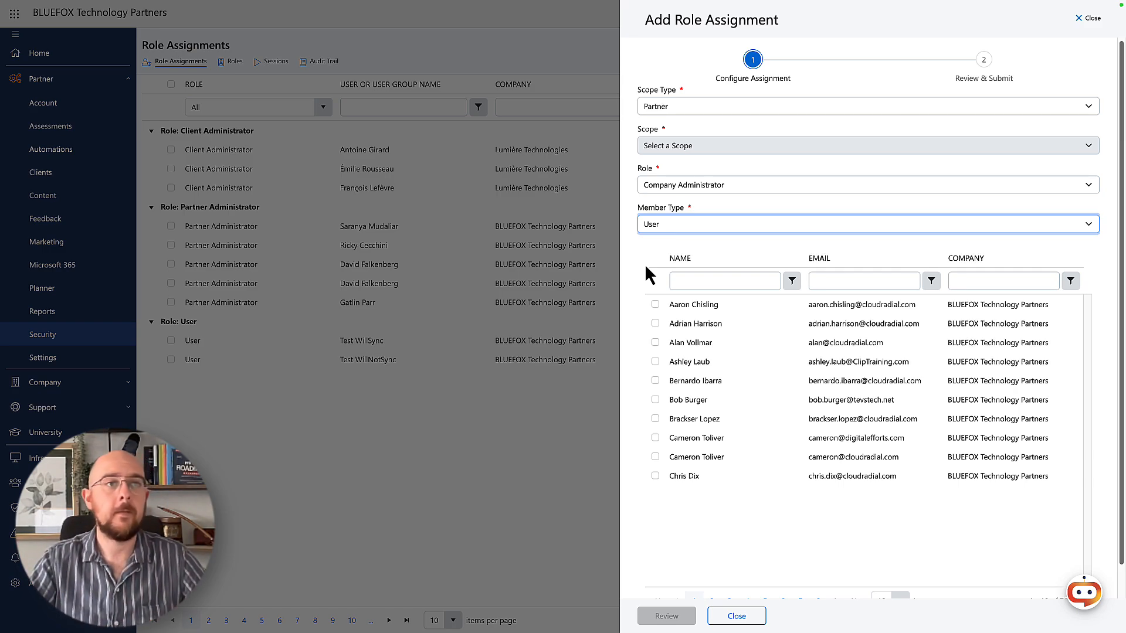
# Change the assignment's scope type to Company Group and set its scope to English Companies.
pyautogui.click(1013, 106)
pyautogui.click(1015, 94)
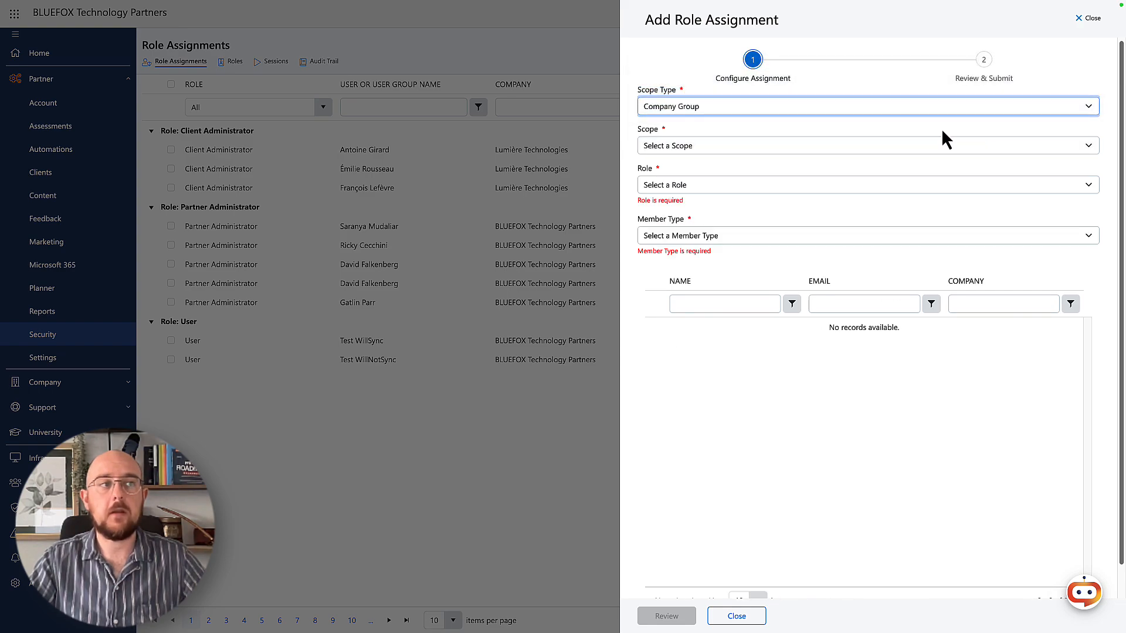
pyautogui.click(942, 133)
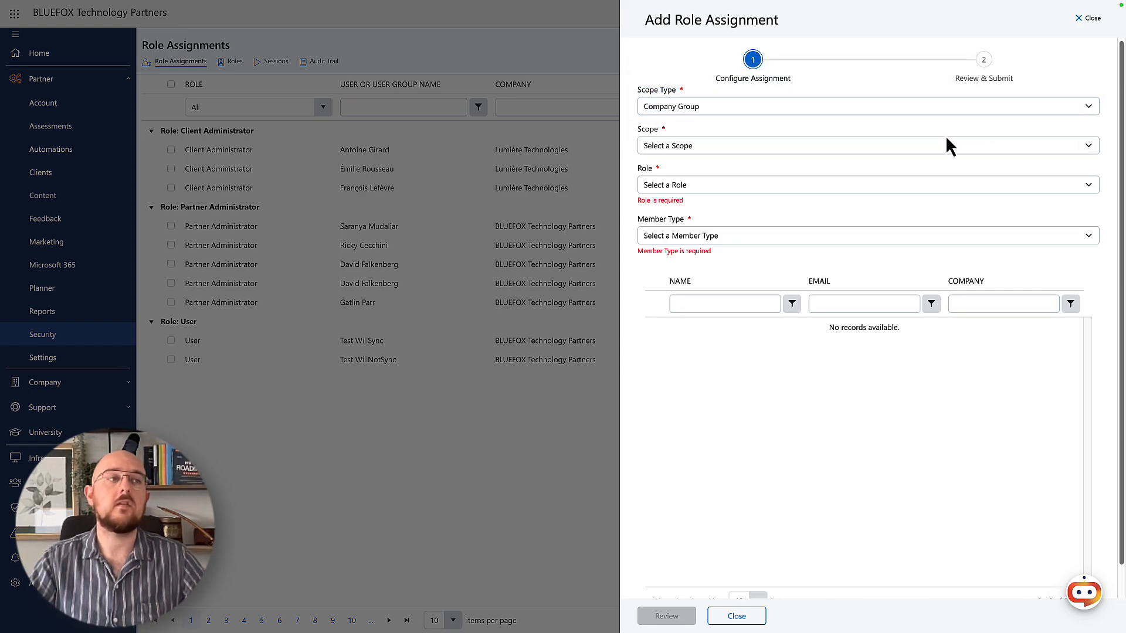
pyautogui.click(941, 148)
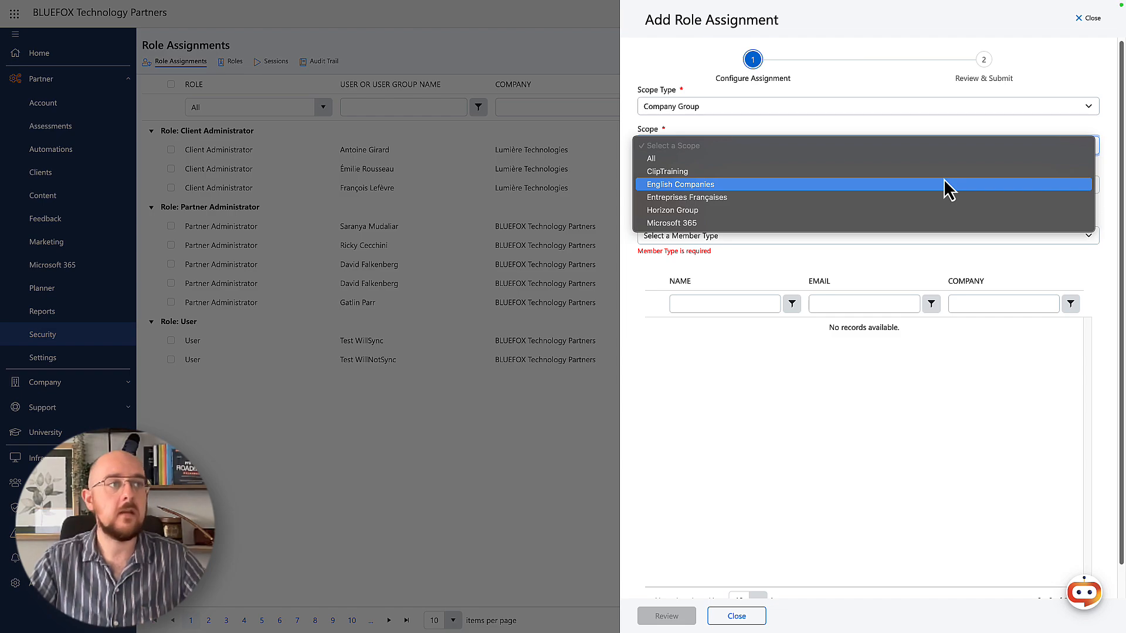
pyautogui.click(948, 185)
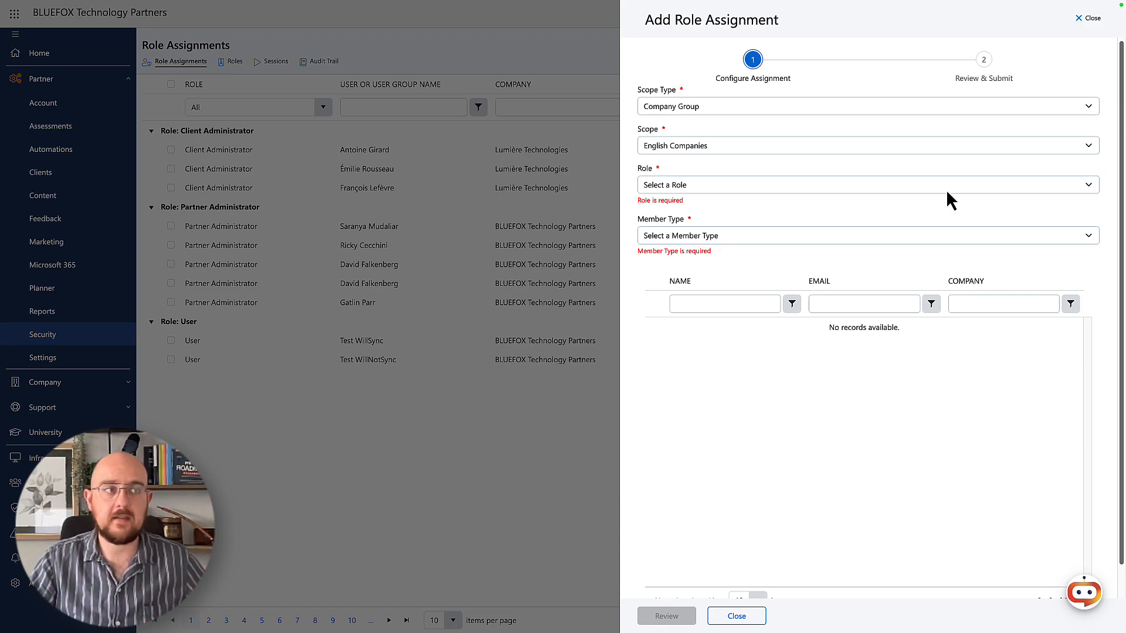
# Set the assignment's role to Client Administrator and member type to User, and discard the assignment.
pyautogui.click(850, 185)
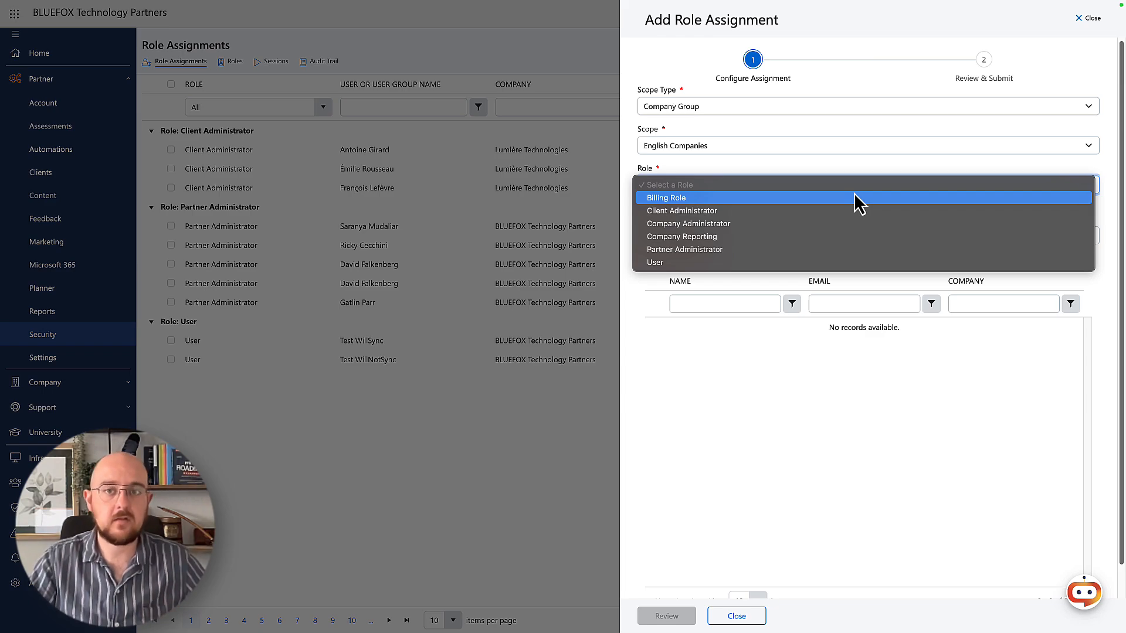
pyautogui.click(850, 211)
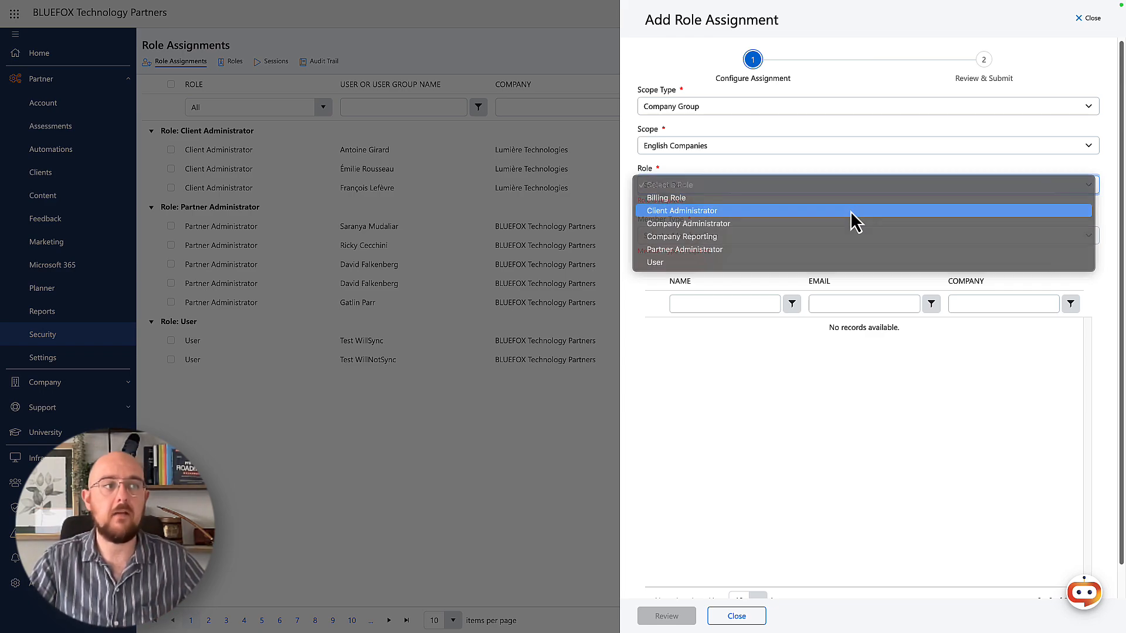
pyautogui.click(821, 226)
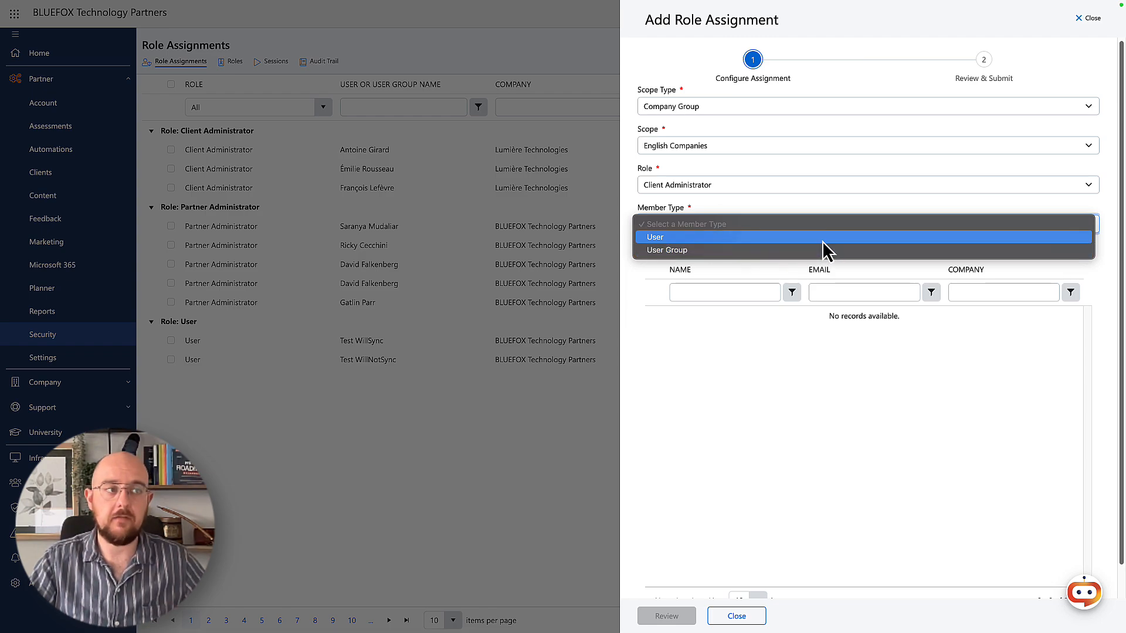
pyautogui.click(821, 238)
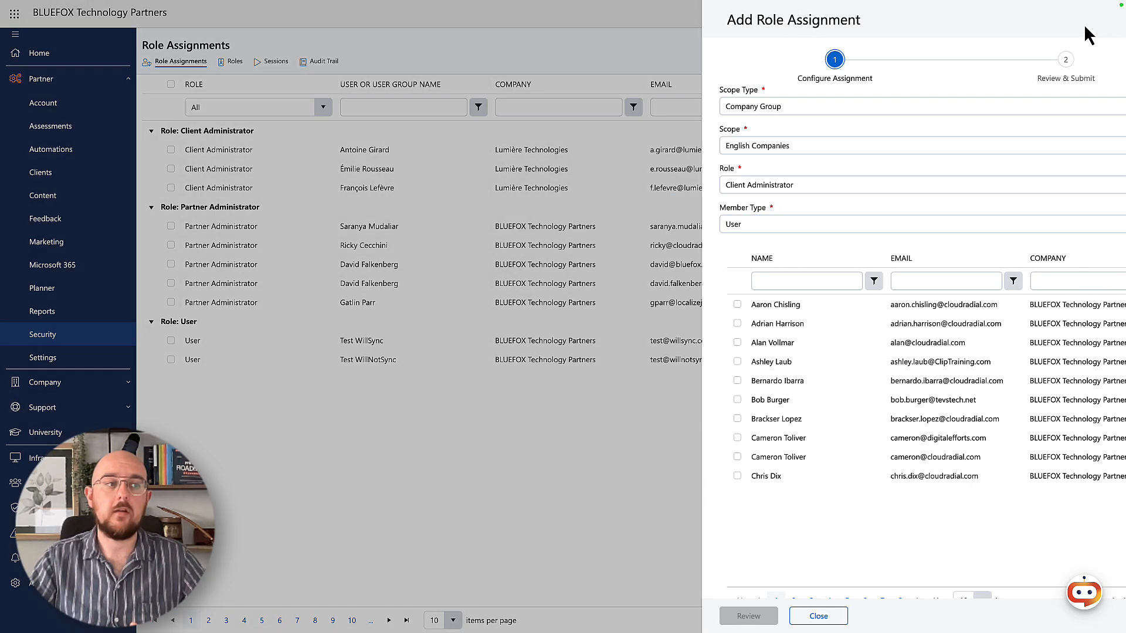
pyautogui.click(1085, 20)
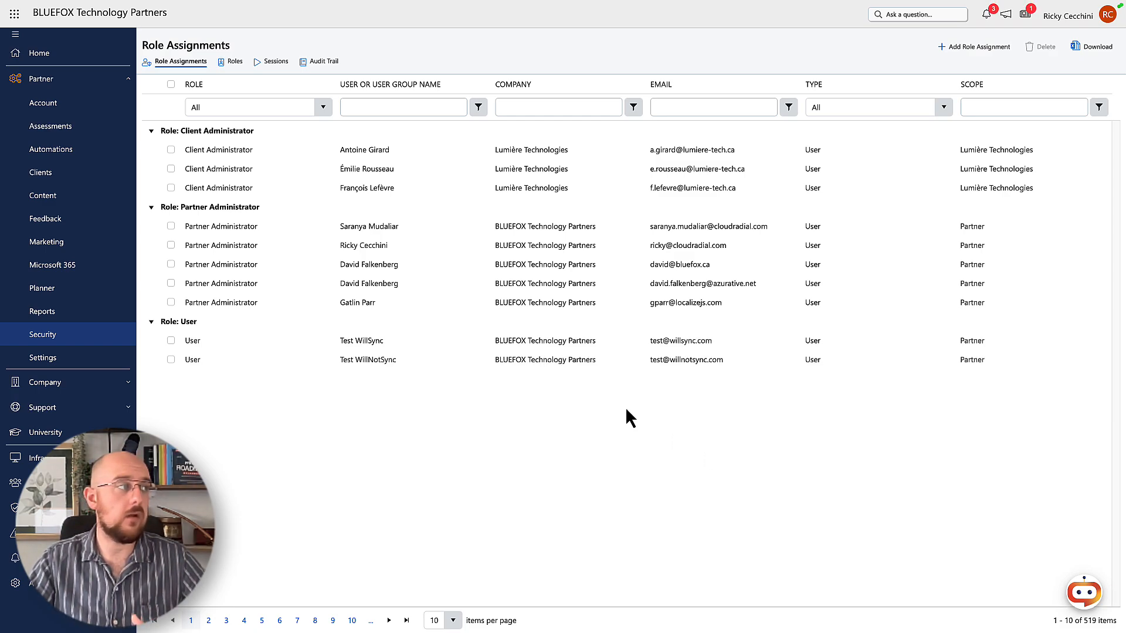
# Open the role assignments of the third listed client user, who belongs to Riverfront Healthcare.
pyautogui.click(88, 180)
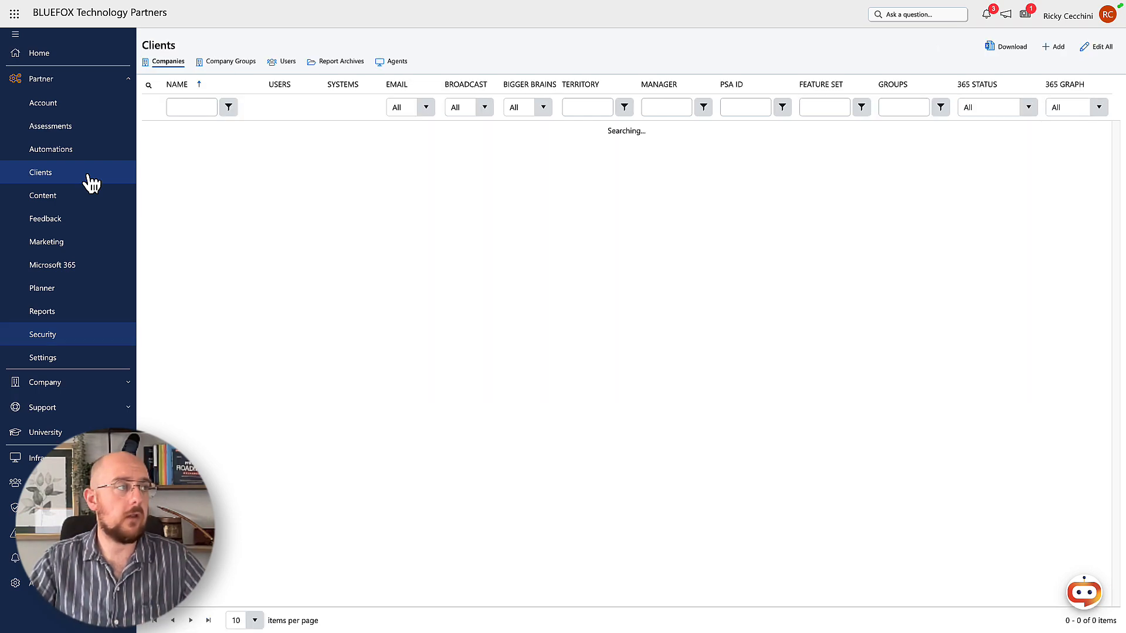
pyautogui.click(287, 62)
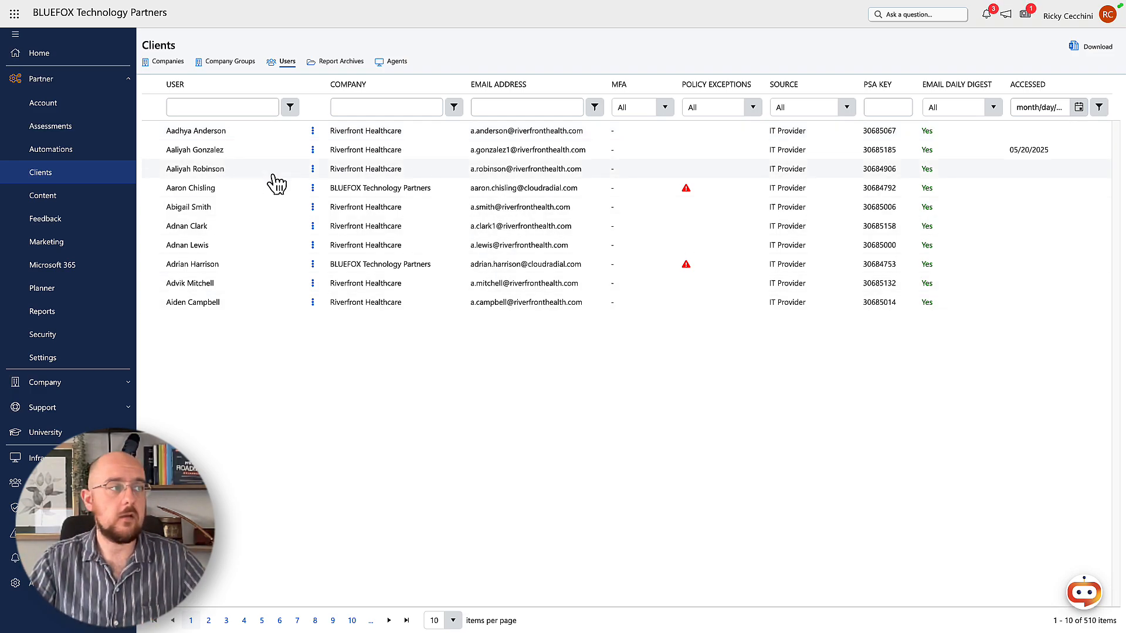
pyautogui.click(377, 171)
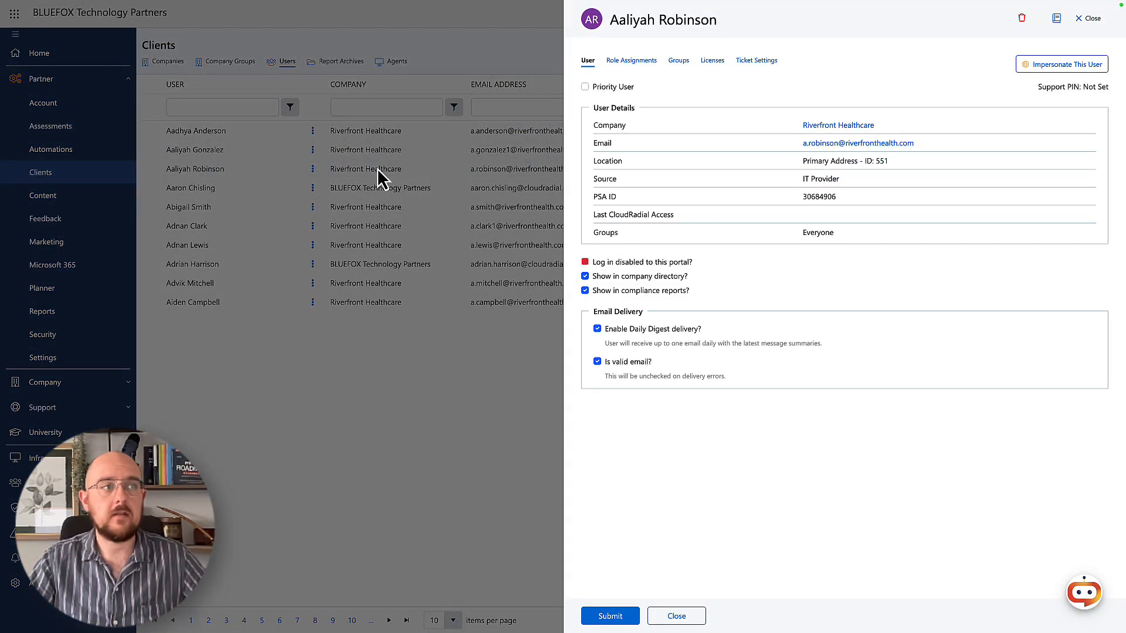
pyautogui.click(643, 68)
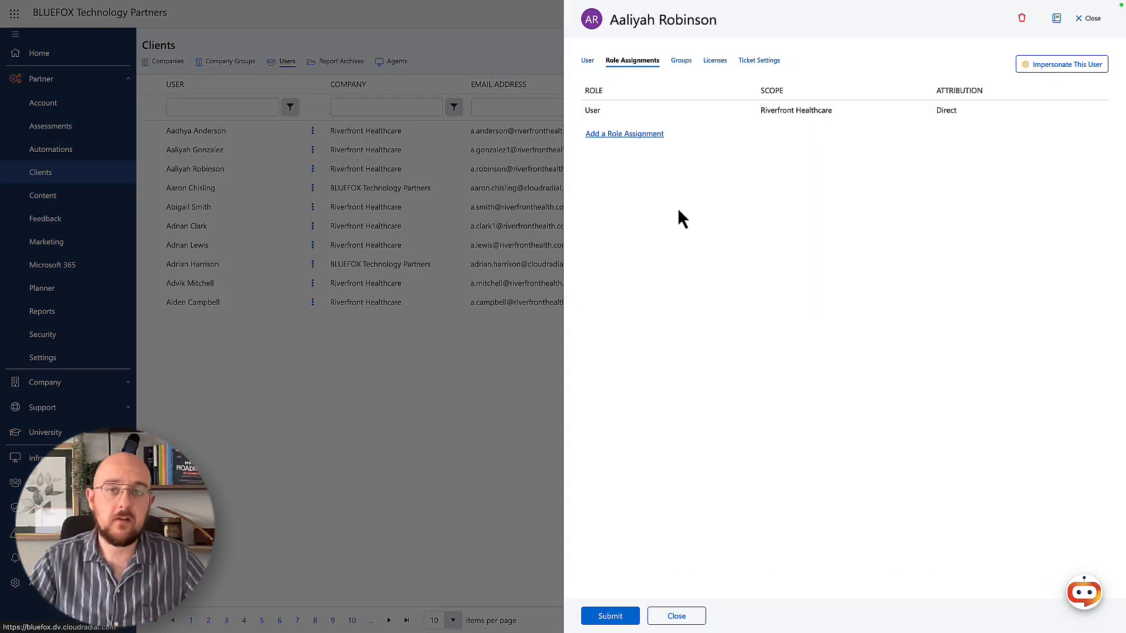
# Add a Billing Role assignment to the Riverfront Healthcare user and try to remove that assignment.
pyautogui.click(652, 135)
pyautogui.click(675, 165)
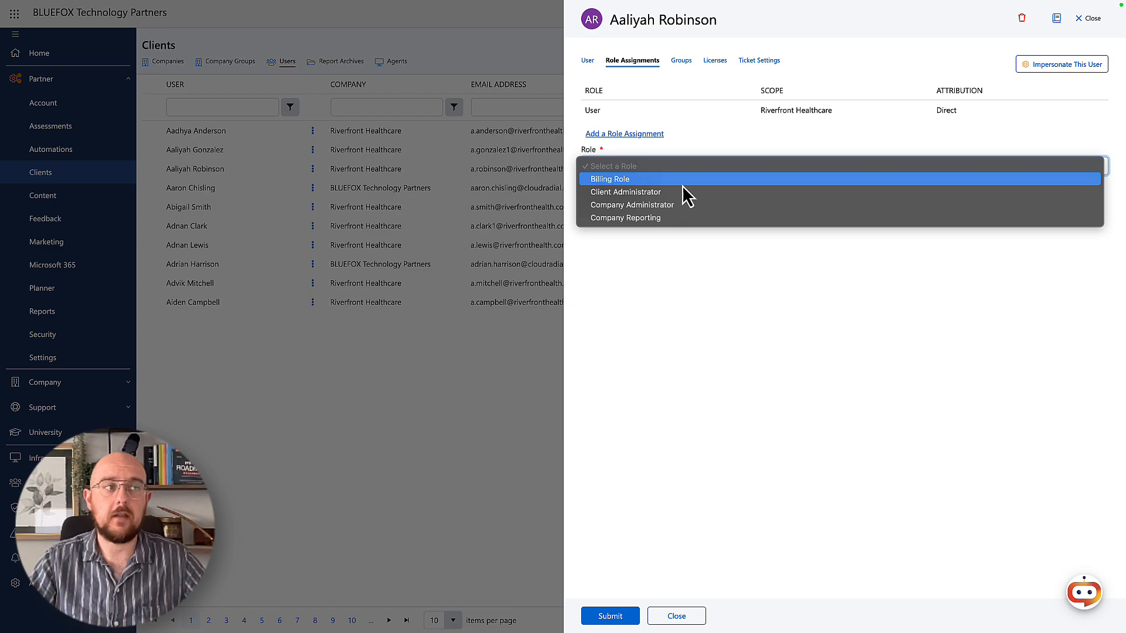
pyautogui.click(683, 179)
pyautogui.click(610, 197)
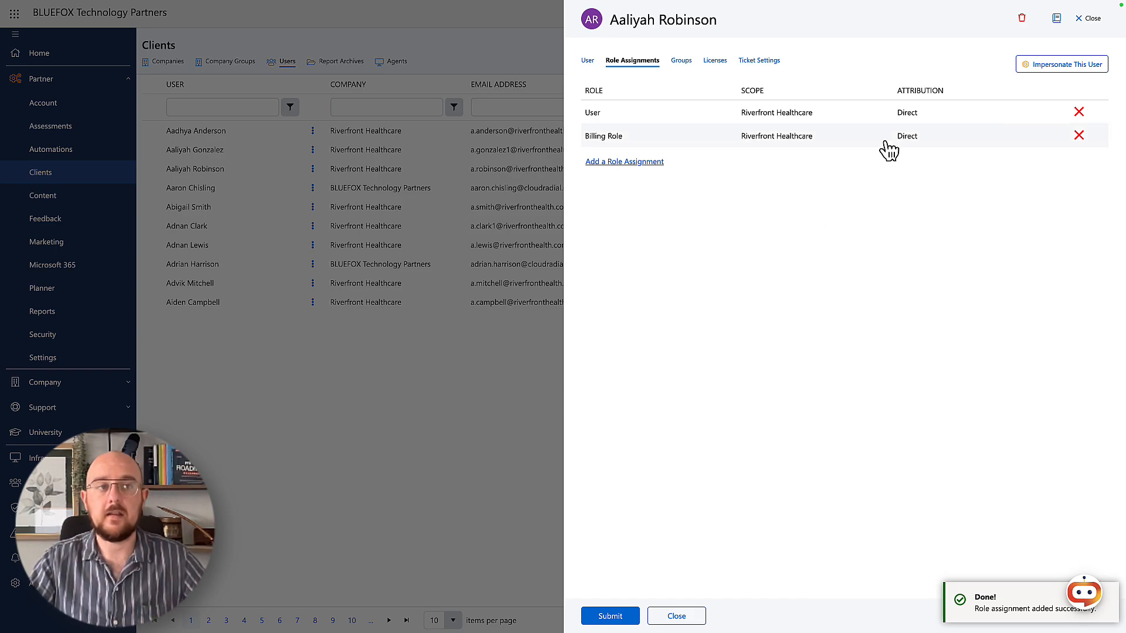
pyautogui.click(1079, 136)
pyautogui.click(538, 94)
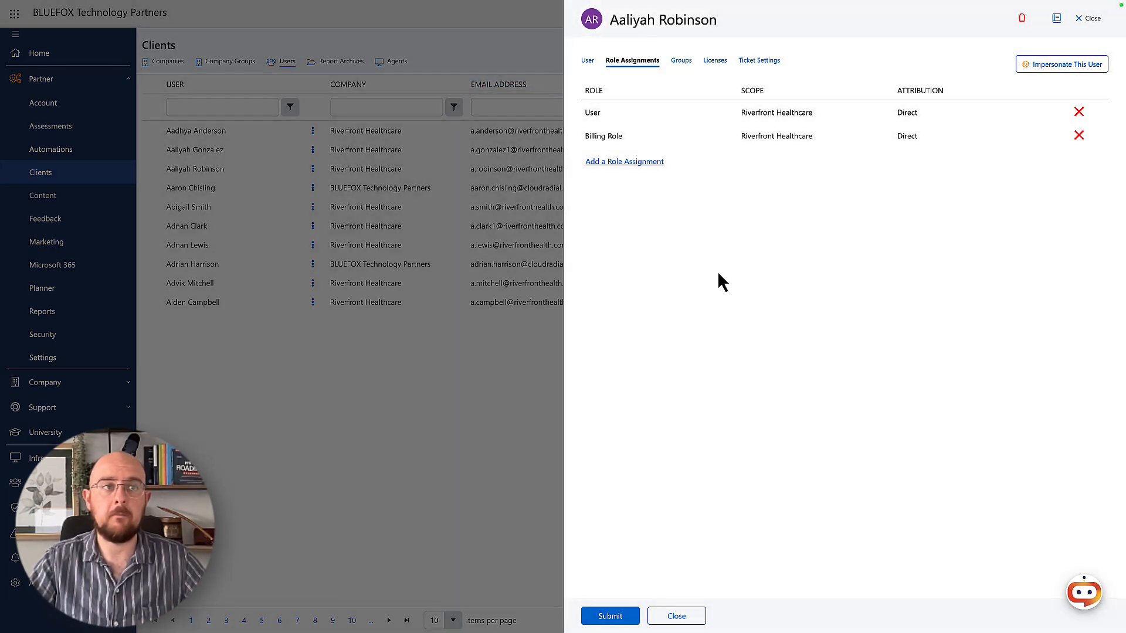